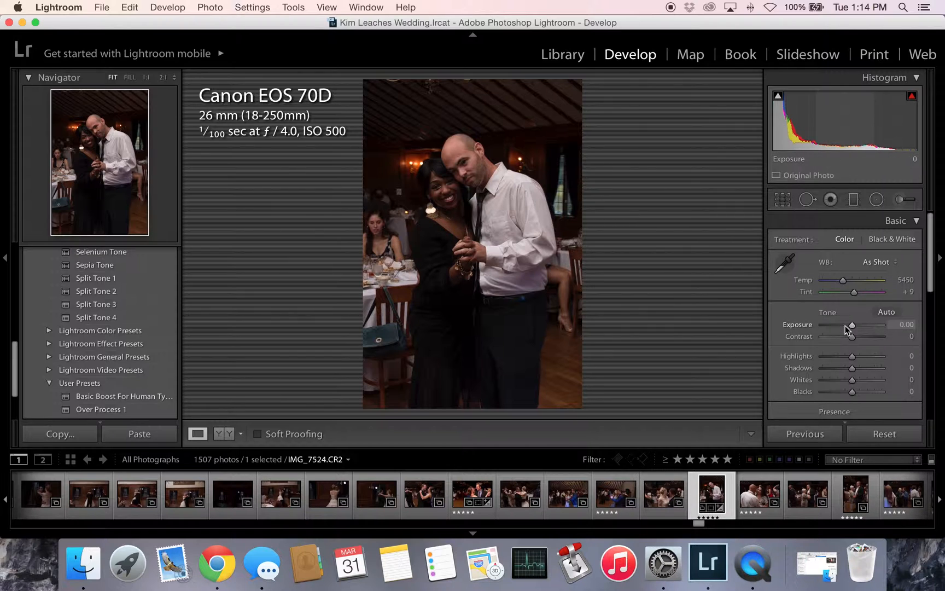
- Push the exposure to +5.00 and inspect the noise in the couple's dark clothing at 1:1
{"action": "left_click_drag", "start_coordinate": [852, 325], "coordinate": [886, 290]}
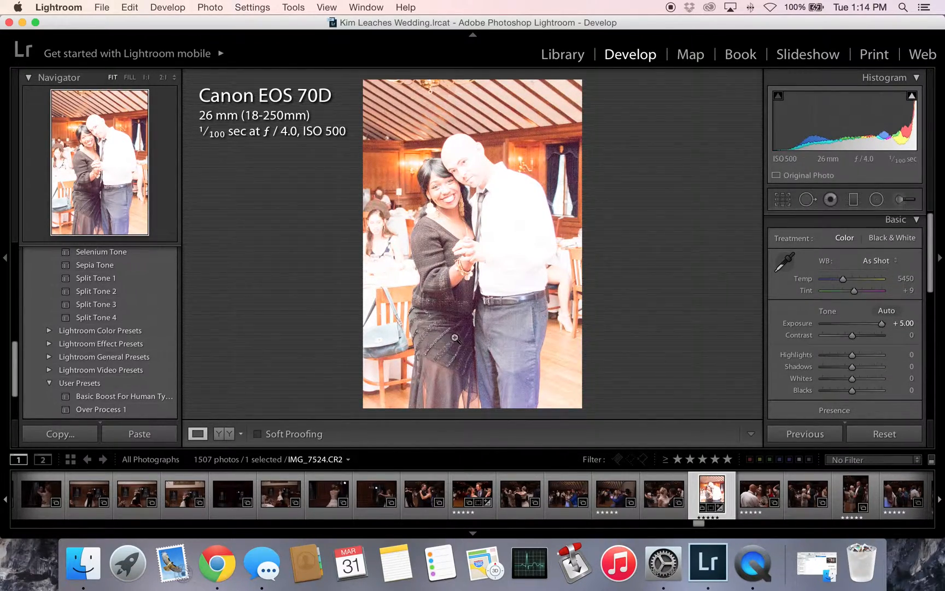
{"action": "left_click", "coordinate": [494, 336]}
{"action": "left_click", "coordinate": [510, 324]}
{"action": "left_click_drag", "start_coordinate": [510, 325], "coordinate": [603, 280]}
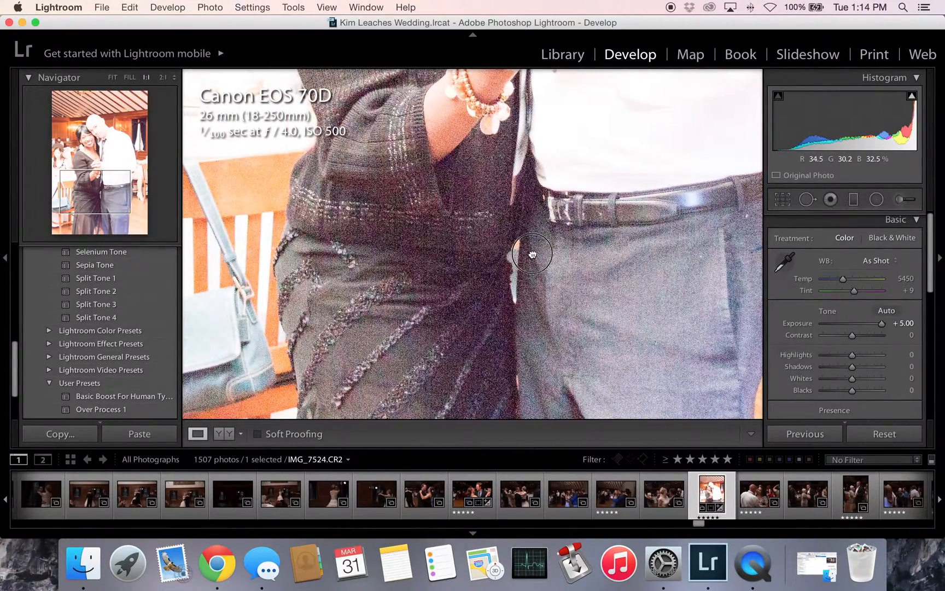
{"action": "left_click", "coordinate": [579, 249]}
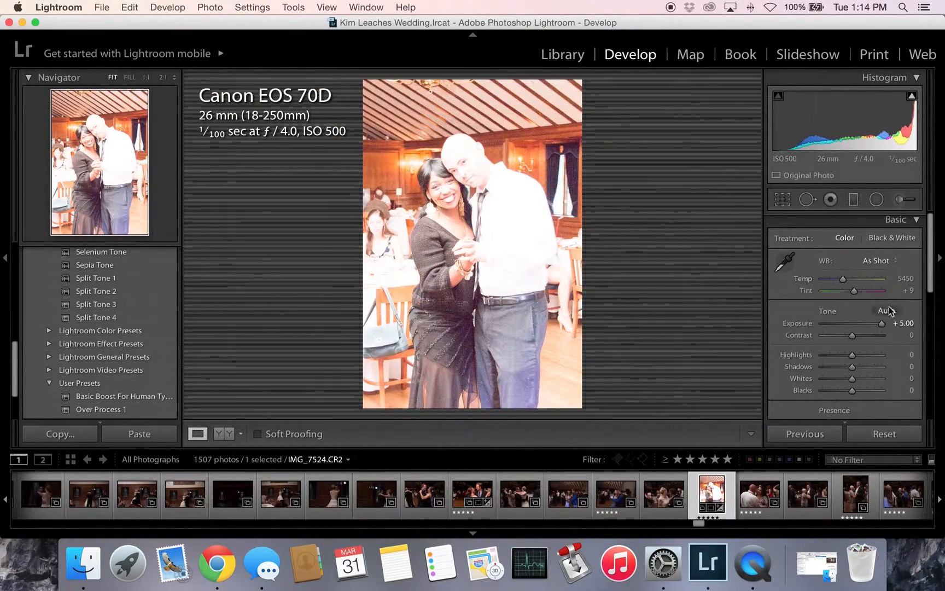
- Set the exposure to +2.05 and check the faces and dark clothing at 1:1
{"action": "left_click_drag", "start_coordinate": [882, 326], "coordinate": [863, 316]}
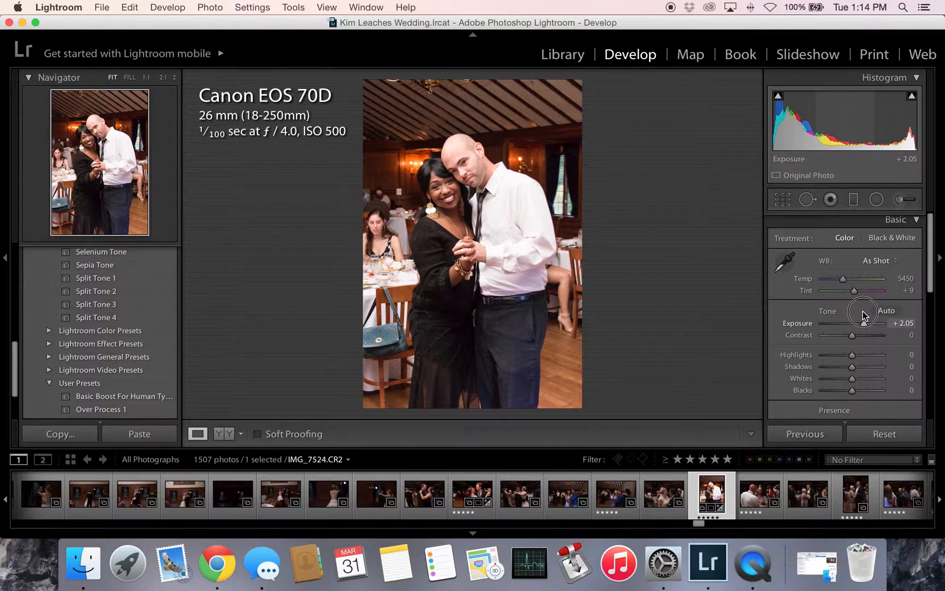
{"action": "left_click", "coordinate": [437, 192]}
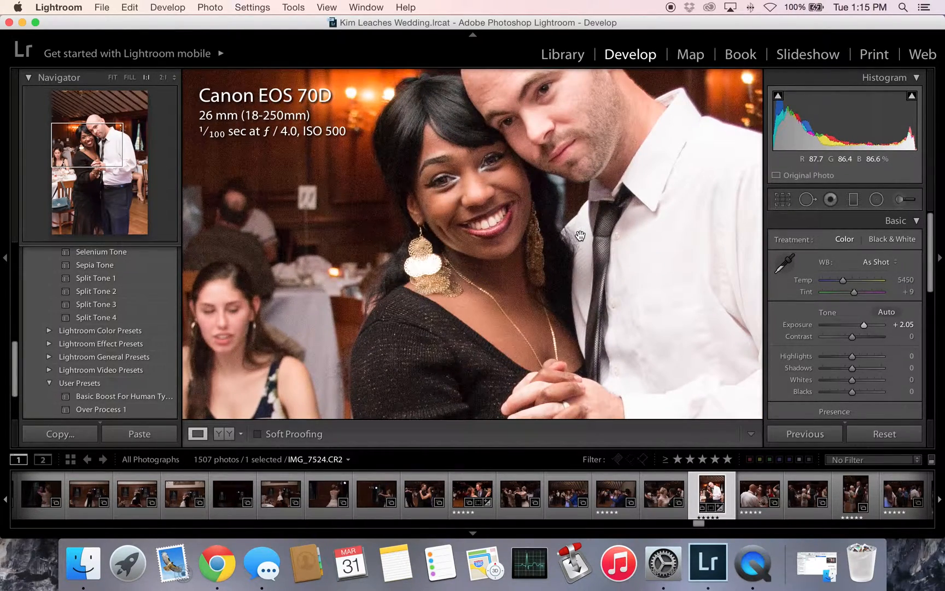
{"action": "left_click_drag", "start_coordinate": [630, 274], "coordinate": [514, 155]}
{"action": "scroll", "coordinate": [561, 331], "scroll_direction": "down", "scroll_amount": 10}
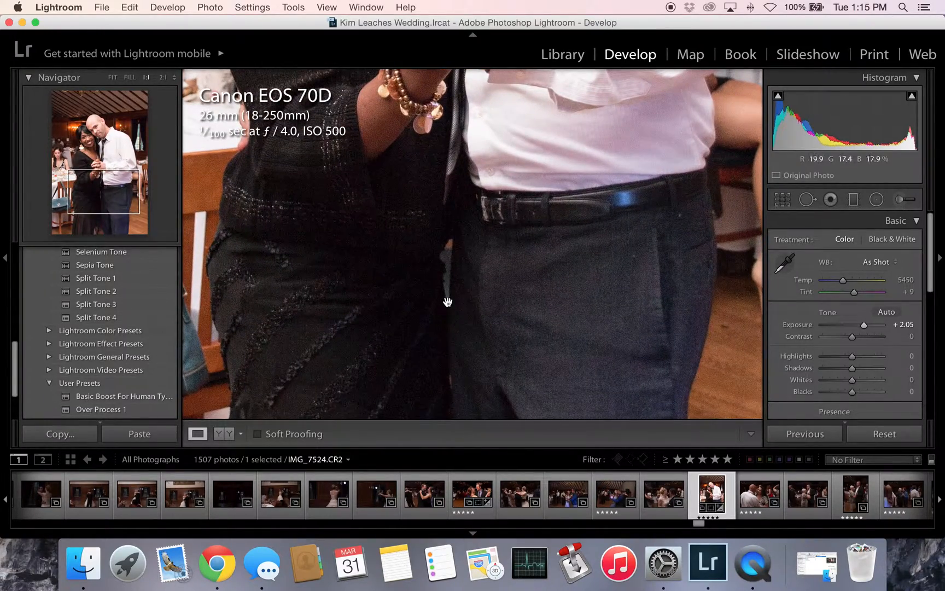
{"action": "left_click_drag", "start_coordinate": [447, 301], "coordinate": [487, 209]}
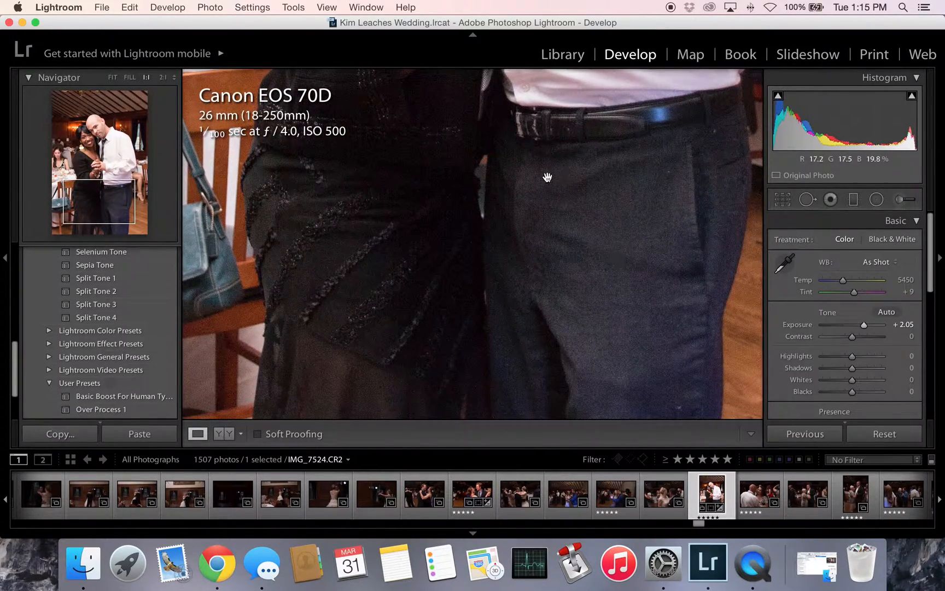
{"action": "scroll", "coordinate": [601, 301], "scroll_direction": "up", "scroll_amount": 10}
{"action": "scroll", "coordinate": [459, 268], "scroll_direction": "up", "scroll_amount": 5}
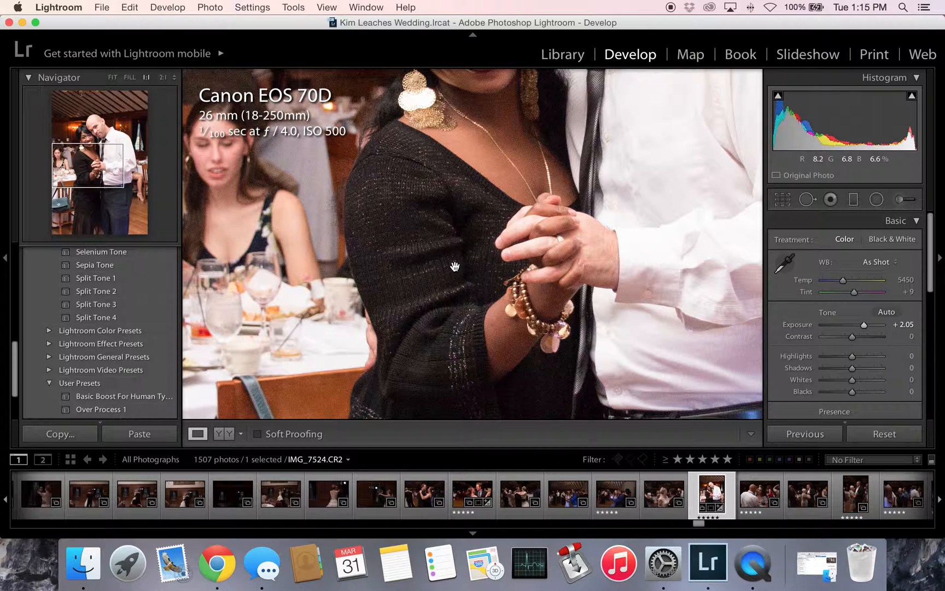
- Set Blacks to -37 and check the shirt, dress and trousers at 1:1
{"action": "left_click_drag", "start_coordinate": [850, 391], "coordinate": [839, 393]}
{"action": "left_click_drag", "start_coordinate": [634, 331], "coordinate": [640, 240]}
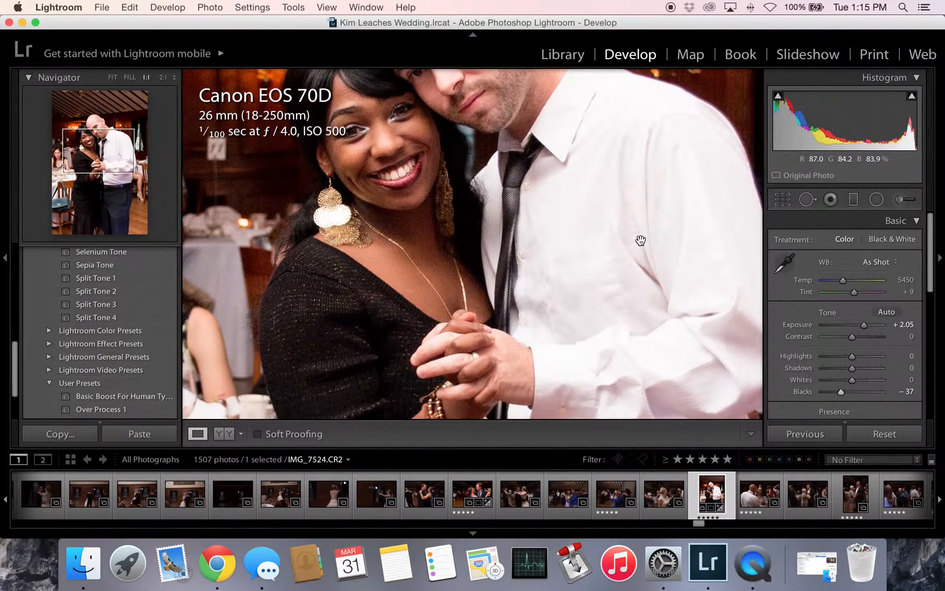
{"action": "left_click", "coordinate": [640, 241]}
{"action": "left_click", "coordinate": [491, 379]}
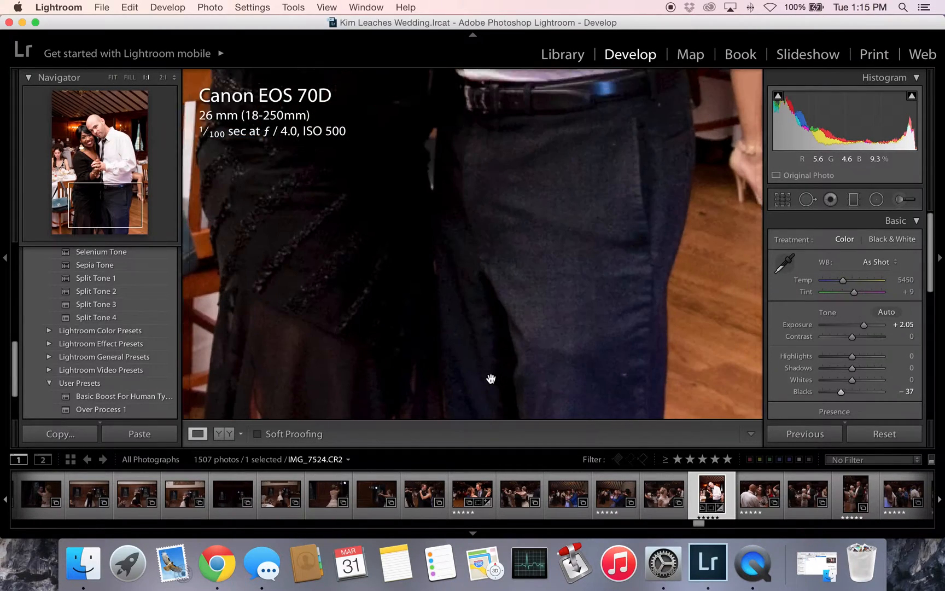
{"action": "left_click", "coordinate": [510, 380]}
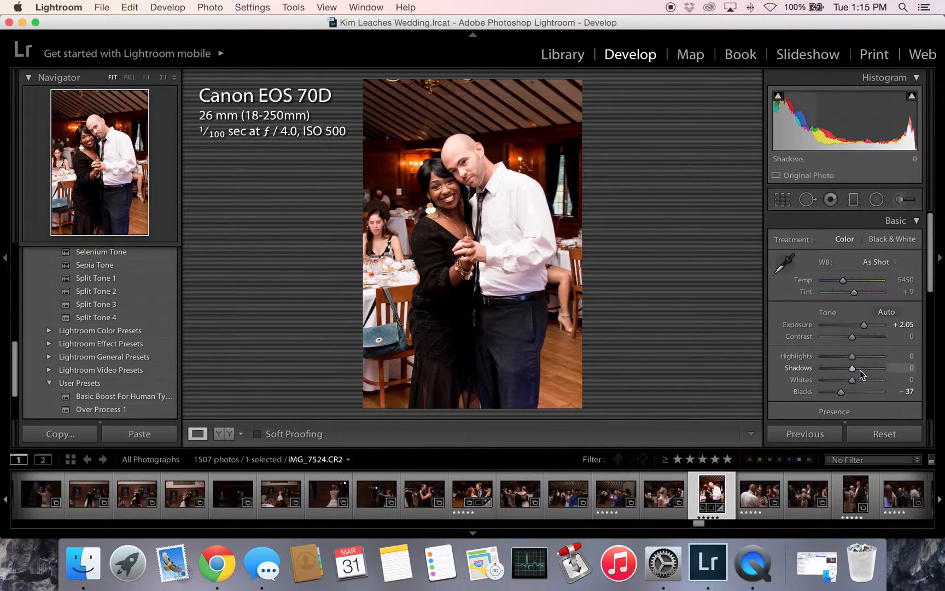
- Set Shadows to +17, Blacks to -38 and Clarity to +15
{"action": "left_click_drag", "start_coordinate": [853, 369], "coordinate": [840, 392]}
{"action": "scroll", "coordinate": [852, 337], "scroll_direction": "down", "scroll_amount": 10}
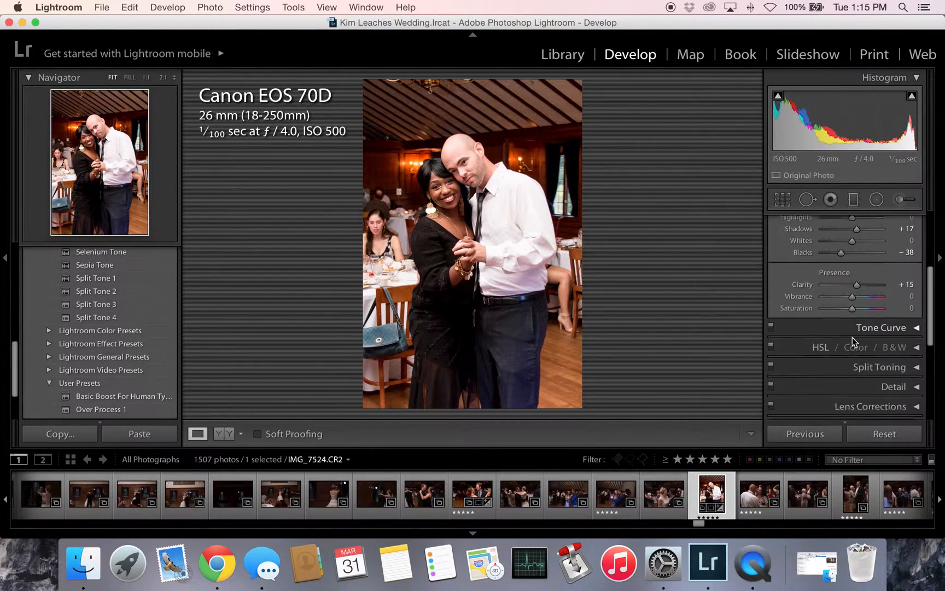
- Sharpen the photo with an Amount of 80 and Masking of 87
{"action": "scroll", "coordinate": [851, 337], "scroll_direction": "up", "scroll_amount": 5}
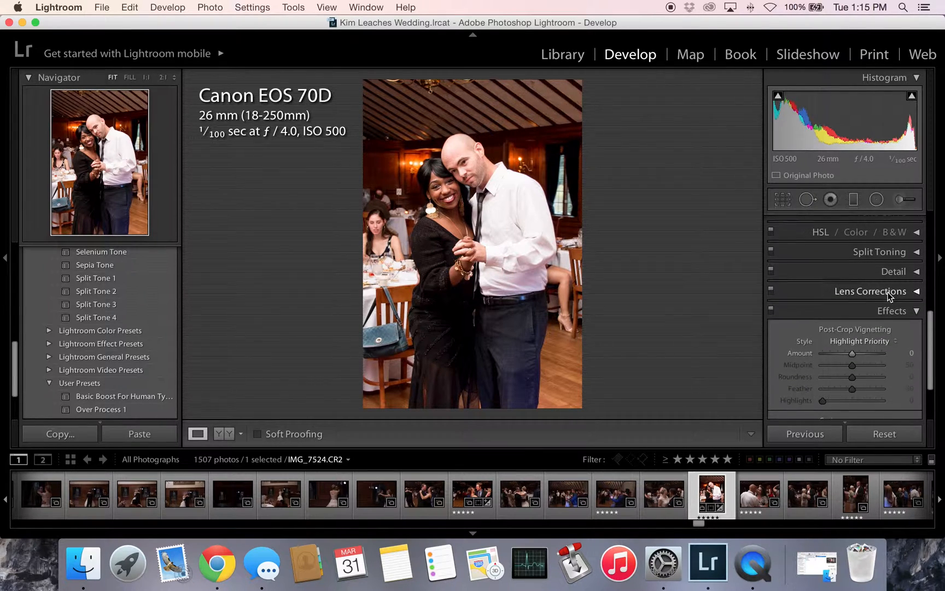
{"action": "left_click", "coordinate": [905, 271]}
{"action": "scroll", "coordinate": [842, 356], "scroll_direction": "down", "scroll_amount": 3}
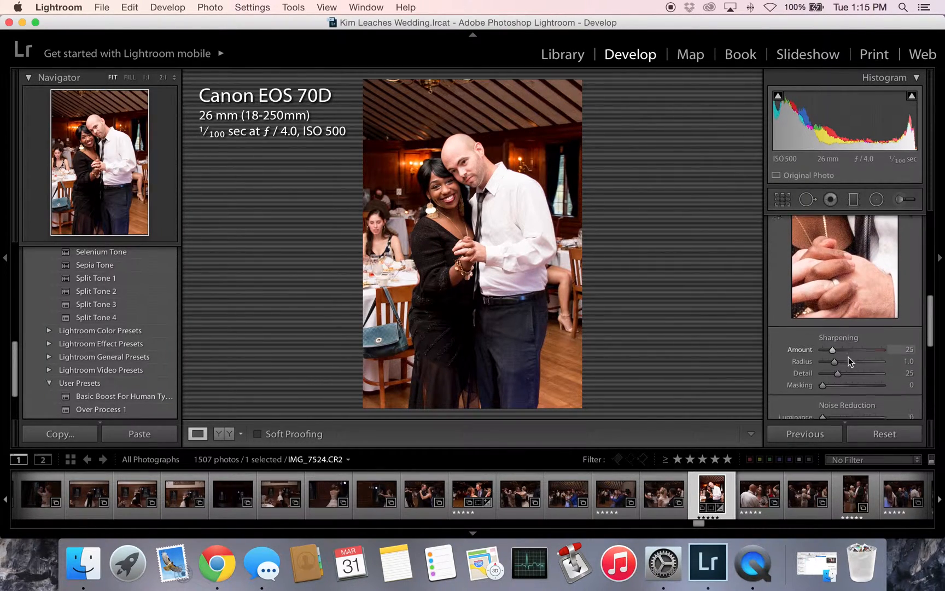
{"action": "left_click", "coordinate": [853, 346]}
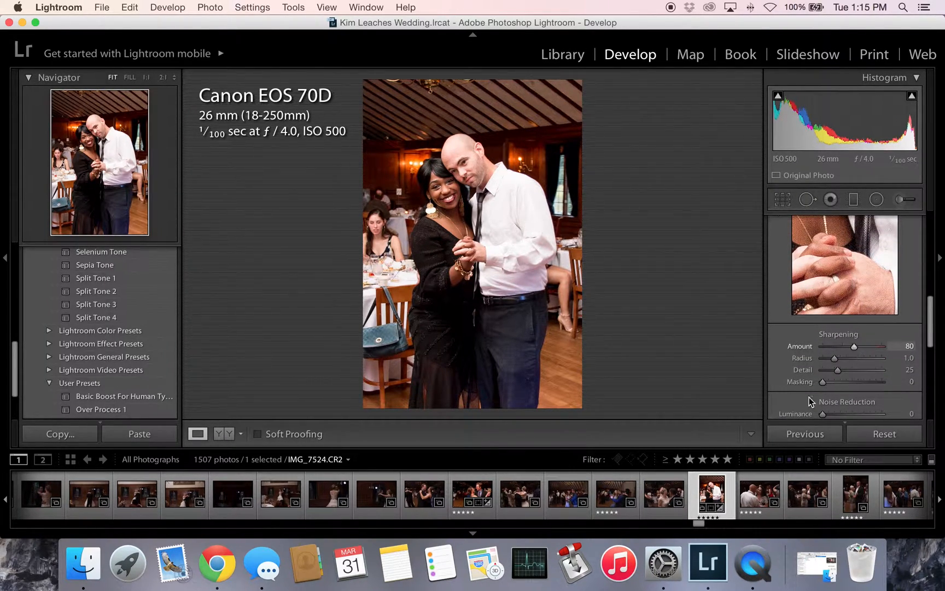
{"action": "left_click_drag", "start_coordinate": [833, 382], "coordinate": [874, 381]}
- Set Luminance noise reduction to 27 and Color noise reduction to 100
{"action": "scroll", "coordinate": [848, 384], "scroll_direction": "down", "scroll_amount": 2}
{"action": "left_click", "coordinate": [838, 380]}
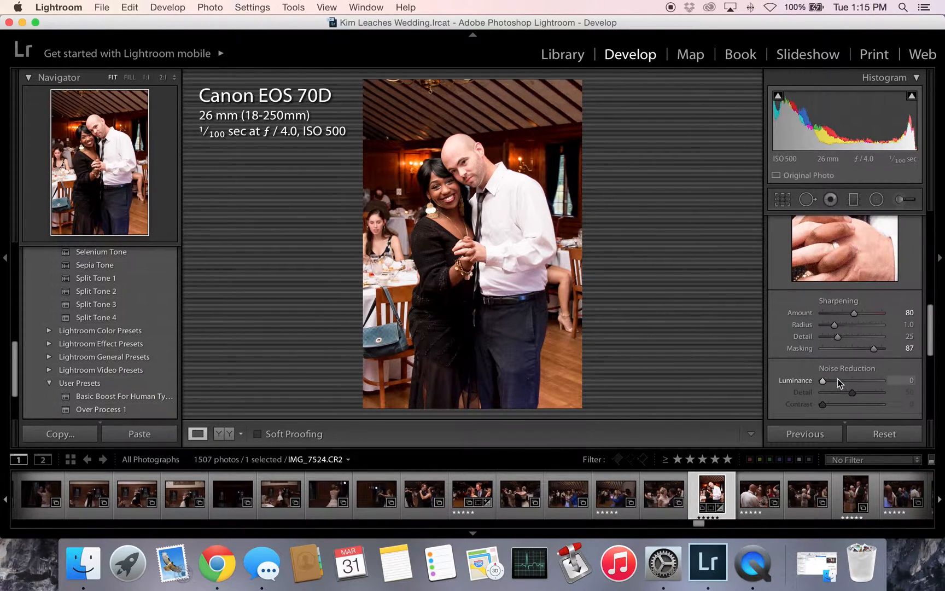
{"action": "scroll", "coordinate": [849, 376], "scroll_direction": "down", "scroll_amount": 2}
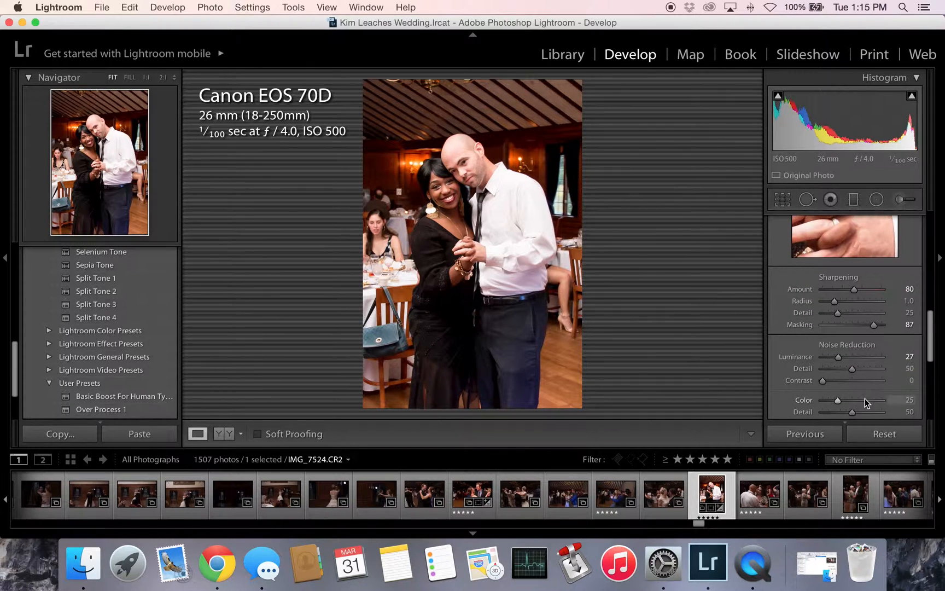
- Raise Luminance noise reduction to 38 and compare Color noise reduction from low up to 100 on the man's trousers
{"action": "left_click", "coordinate": [521, 379]}
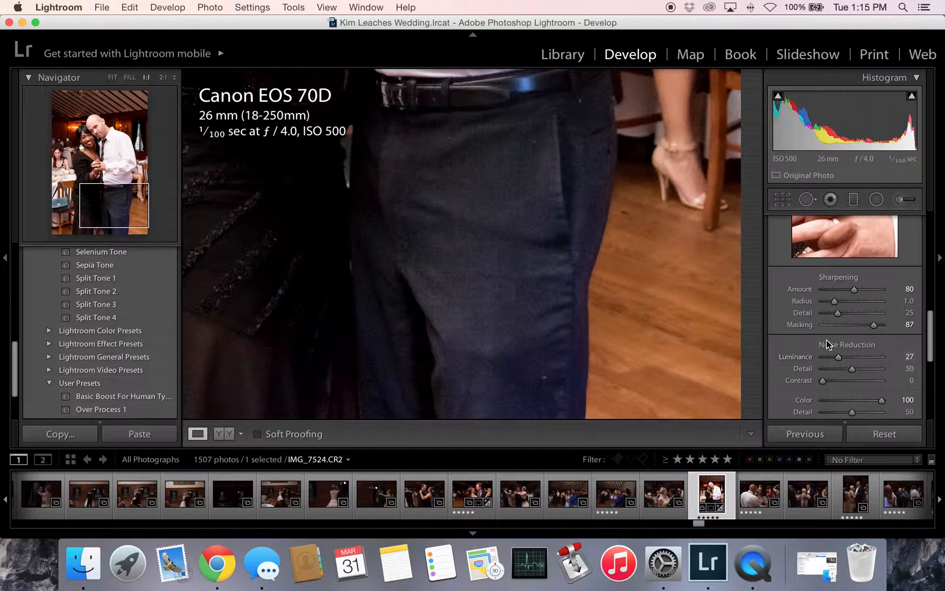
{"action": "scroll", "coordinate": [851, 350], "scroll_direction": "down", "scroll_amount": 1}
{"action": "left_click_drag", "start_coordinate": [841, 340], "coordinate": [847, 340]}
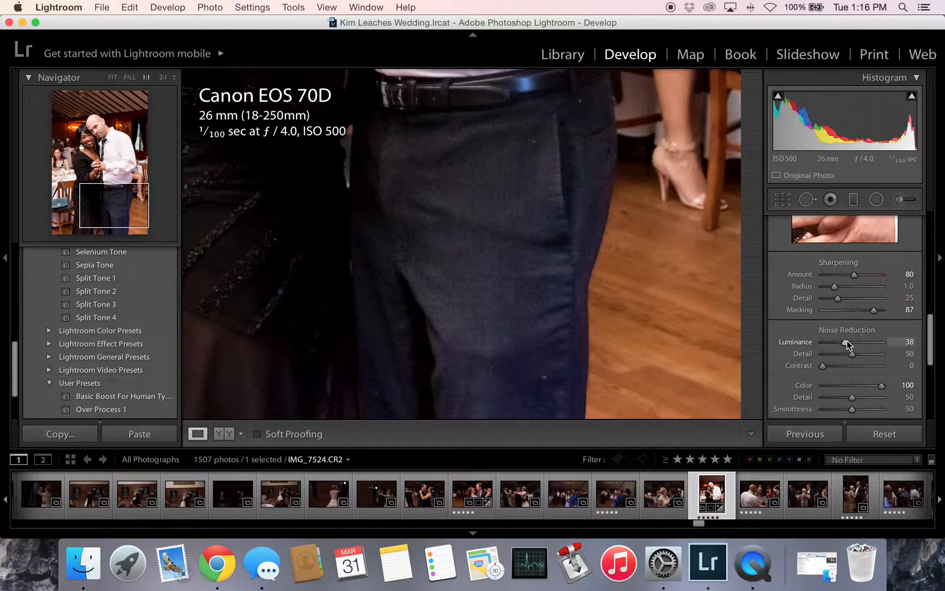
{"action": "left_click_drag", "start_coordinate": [830, 382], "coordinate": [886, 385]}
{"action": "left_click", "coordinate": [348, 200]}
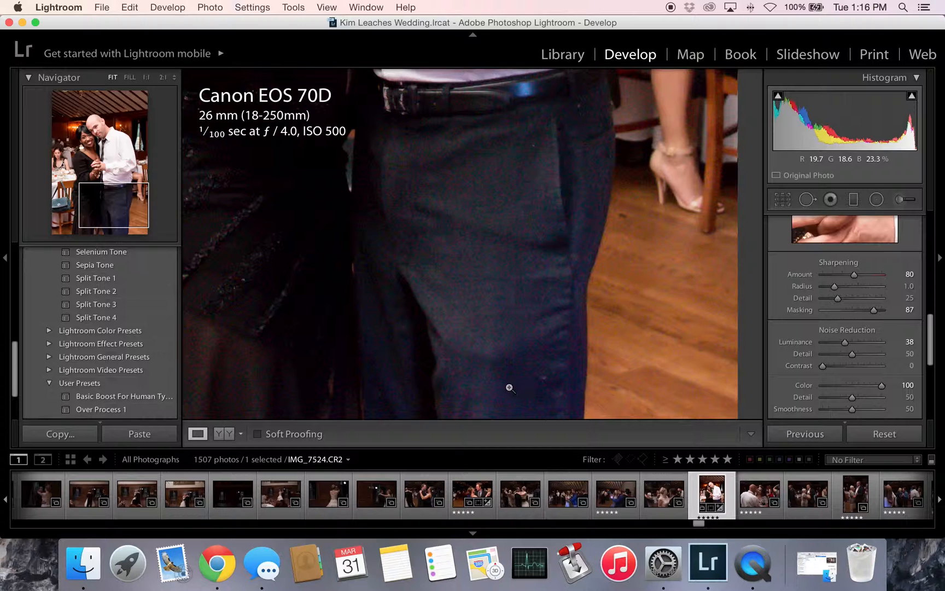
{"action": "key", "text": "z"}
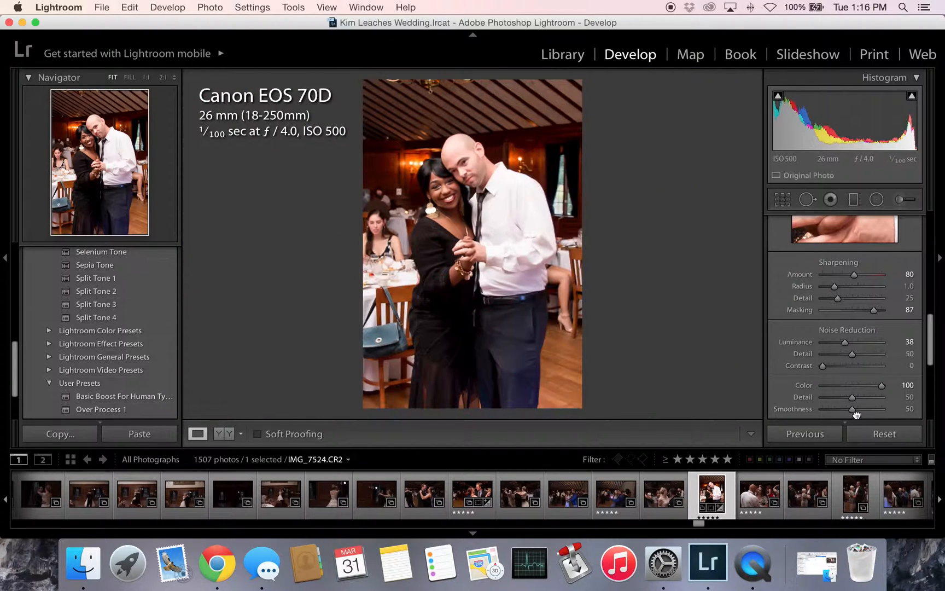
- Compare low and high color noise Smoothness on the trousers at 1:1 and set it to 100
{"action": "left_click", "coordinate": [518, 377]}
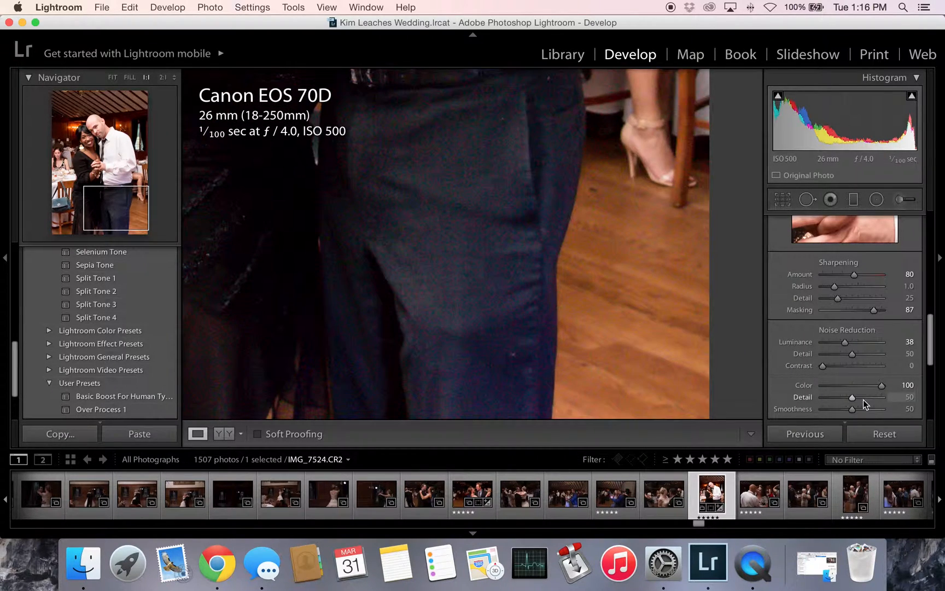
{"action": "left_click_drag", "start_coordinate": [855, 411], "coordinate": [899, 411]}
{"action": "left_click_drag", "start_coordinate": [848, 411], "coordinate": [723, 401]}
{"action": "left_click_drag", "start_coordinate": [869, 410], "coordinate": [933, 414]}
{"action": "left_click", "coordinate": [512, 289]}
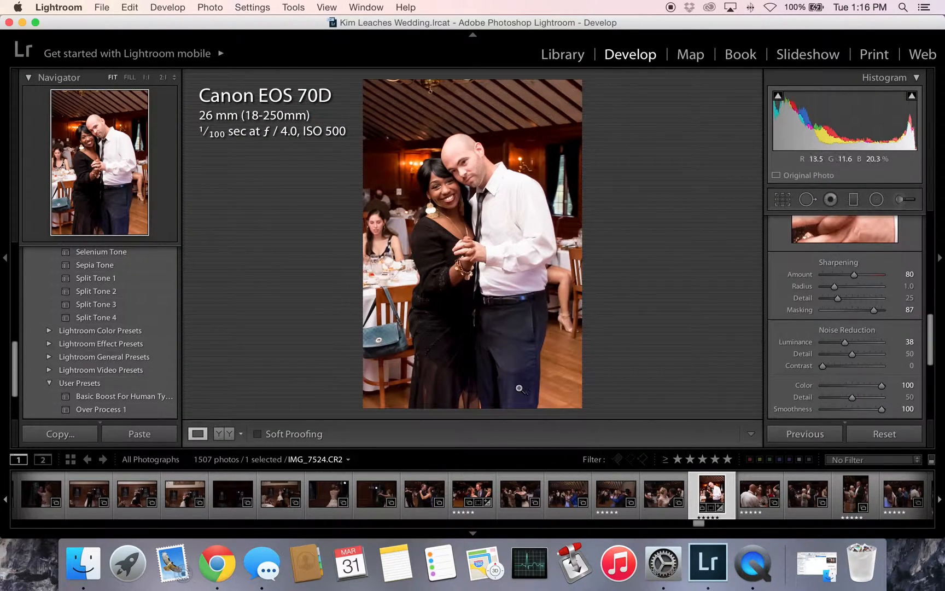
- Set Highlights to -18 and check the white shirt and faces at 1:1
{"action": "scroll", "coordinate": [893, 365], "scroll_direction": "up", "scroll_amount": 10}
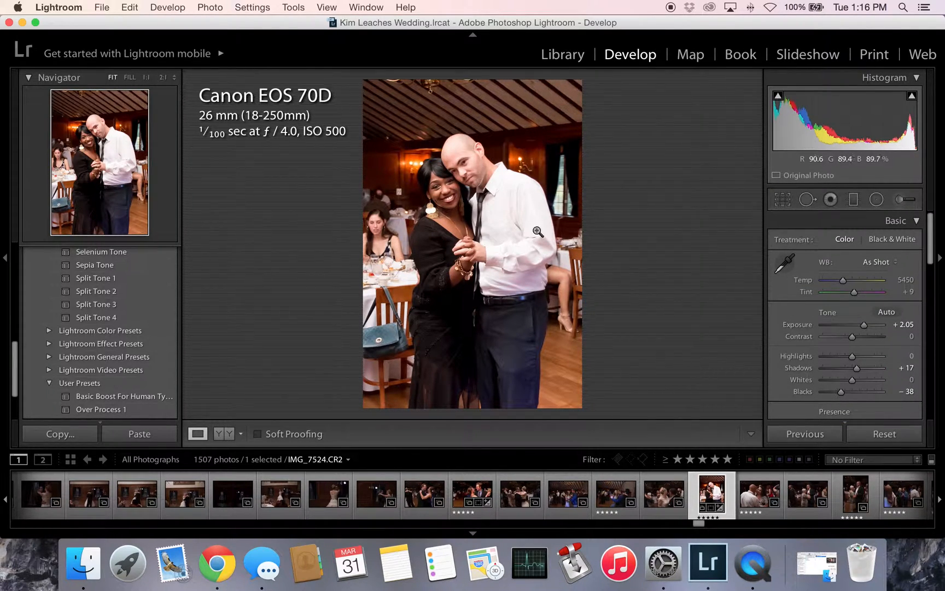
{"action": "mouse_move", "coordinate": [856, 356]}
{"action": "left_mouse_down"}
{"action": "mouse_move", "coordinate": [839, 360]}
{"action": "mouse_move", "coordinate": [846, 356]}
{"action": "left_mouse_up"}
{"action": "left_click", "coordinate": [506, 202]}
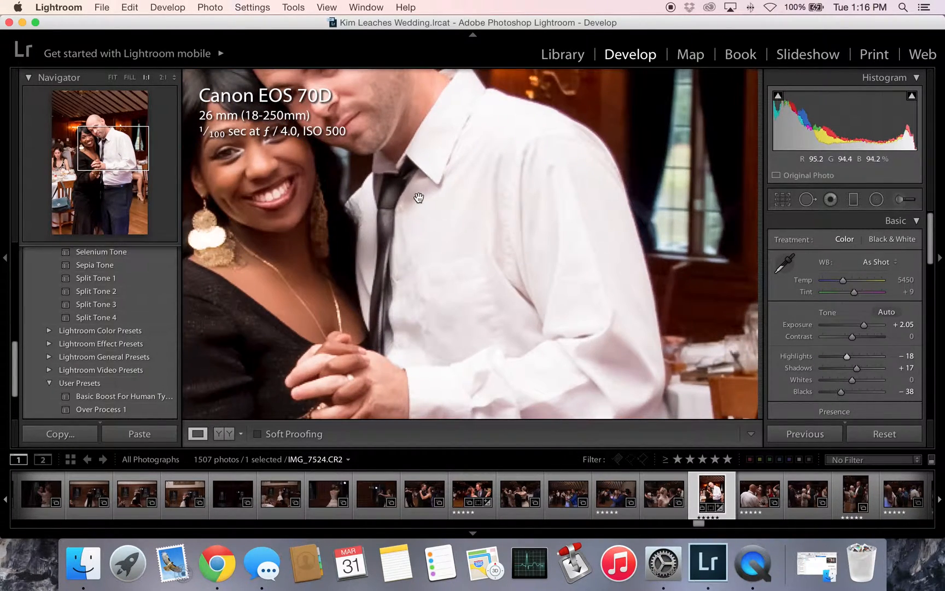
{"action": "left_click_drag", "start_coordinate": [428, 164], "coordinate": [533, 253]}
{"action": "left_click", "coordinate": [538, 261]}
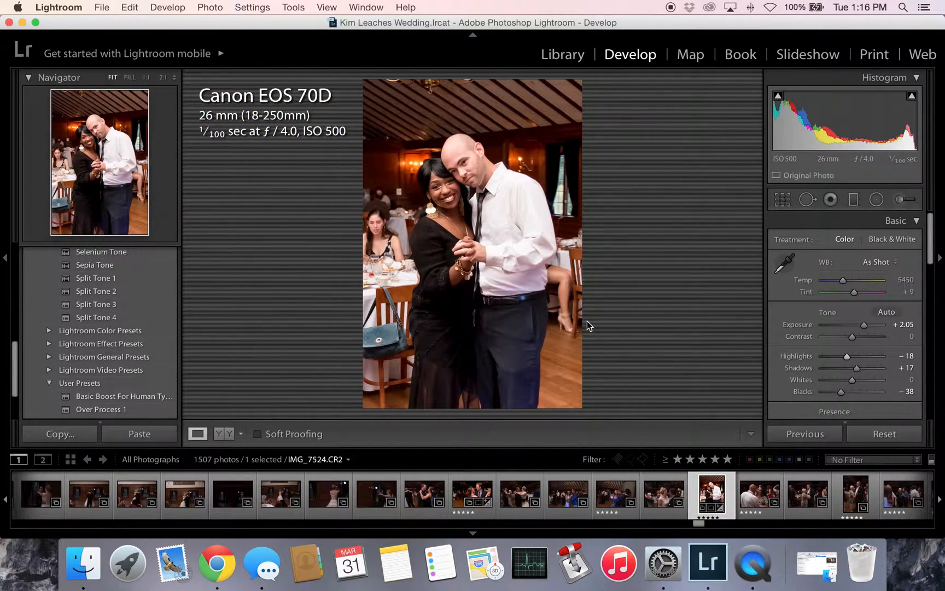
- Examine the noise and detail in the trousers, black sweater, faces and white shirt at 1:1
{"action": "left_click", "coordinate": [446, 252]}
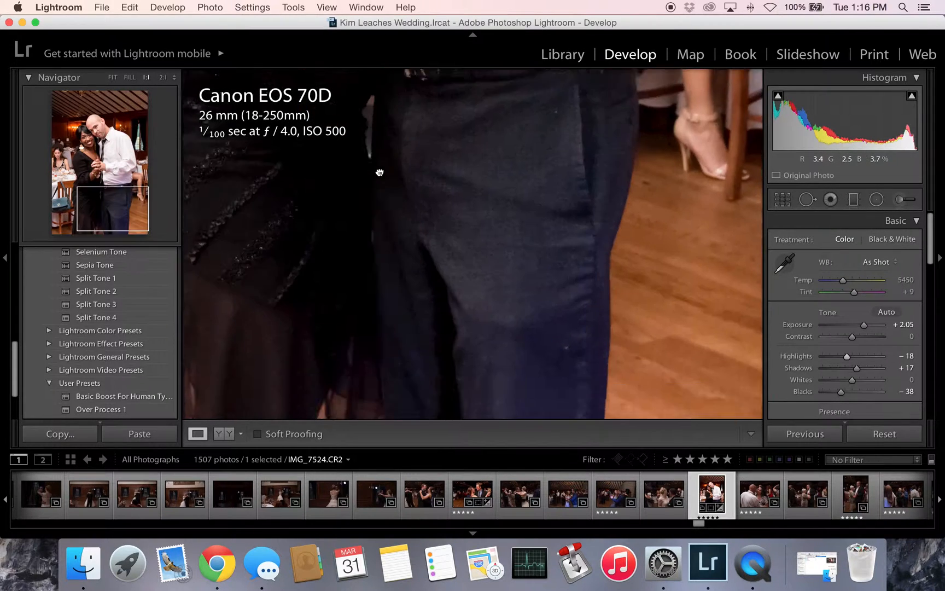
{"action": "left_click_drag", "start_coordinate": [422, 169], "coordinate": [454, 271]}
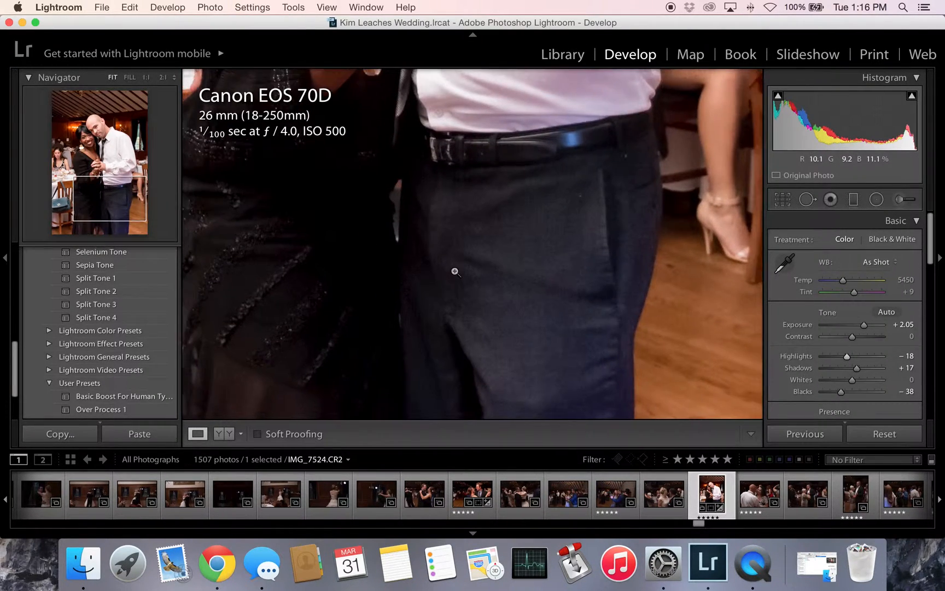
{"action": "left_click", "coordinate": [453, 272]}
{"action": "left_click", "coordinate": [539, 392]}
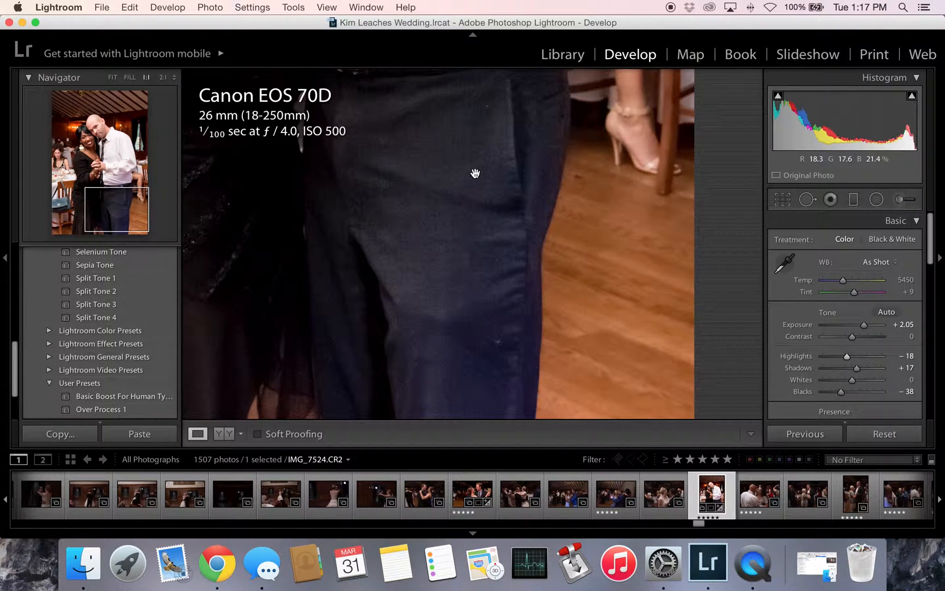
{"action": "left_click", "coordinate": [563, 268]}
{"action": "left_click", "coordinate": [465, 246]}
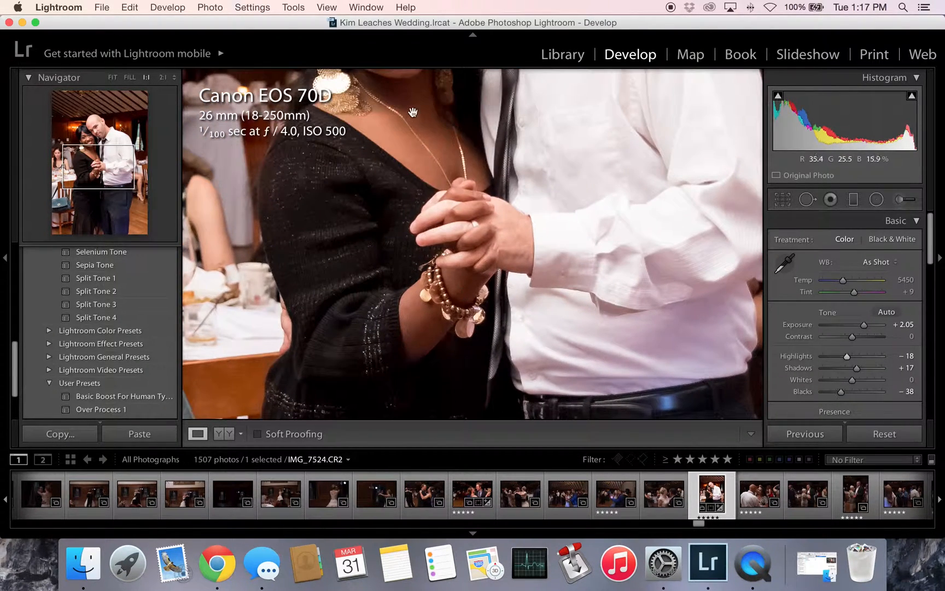
{"action": "left_click_drag", "start_coordinate": [413, 112], "coordinate": [523, 316]}
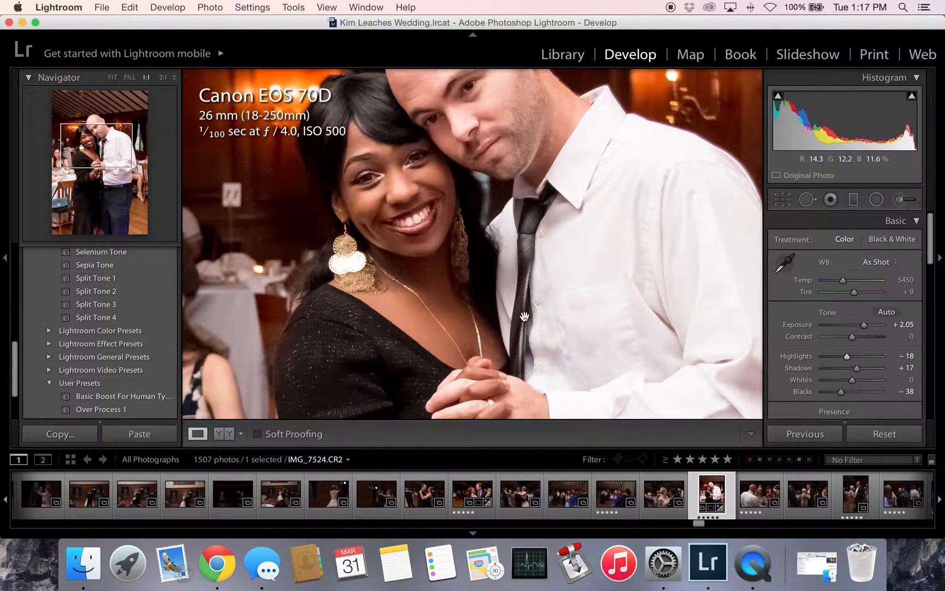
{"action": "double_click", "coordinate": [474, 310]}
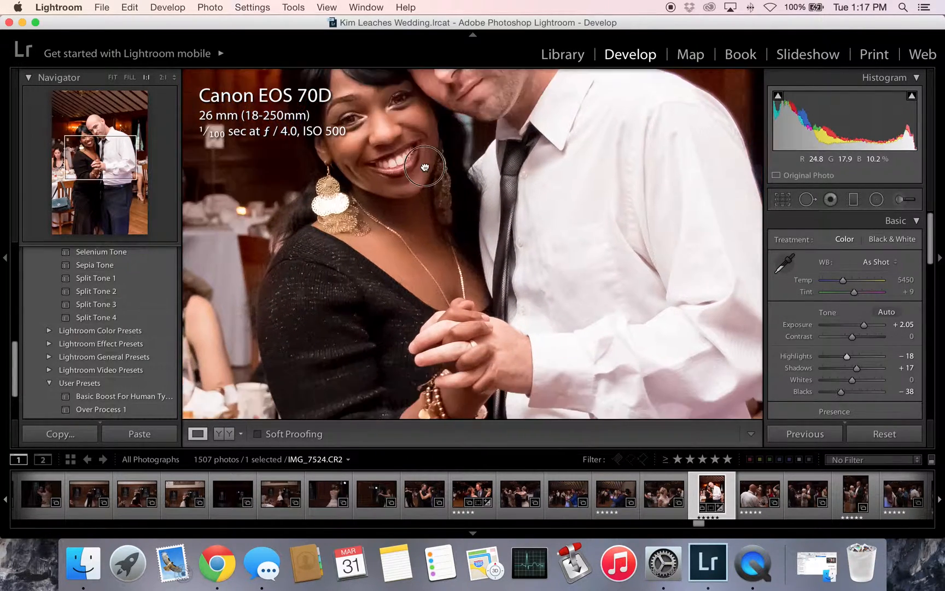
{"action": "left_click_drag", "start_coordinate": [474, 319], "coordinate": [444, 235]}
{"action": "left_click", "coordinate": [601, 312]}
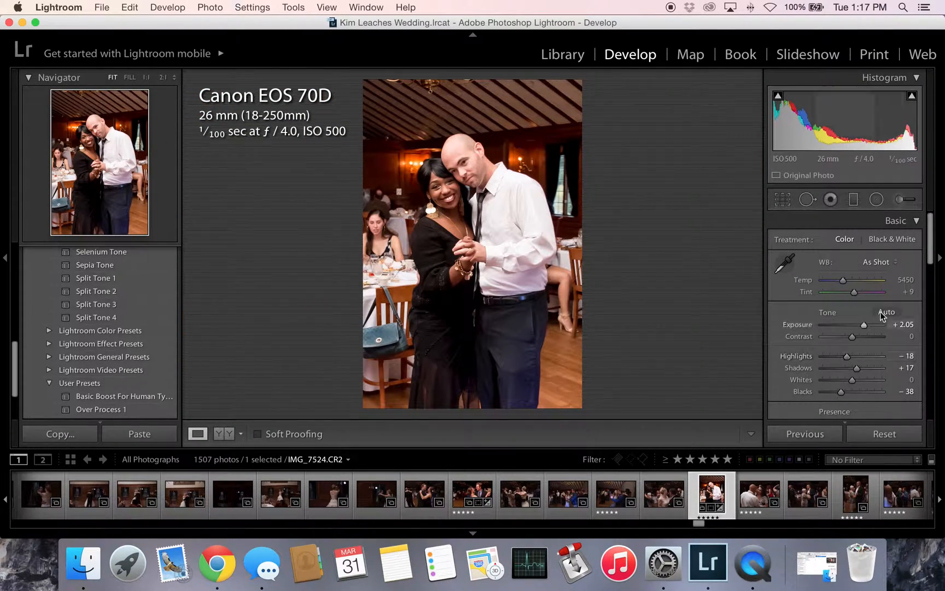
- Set Shadows to +18 and check the dark sweater and dress at 1:1
{"action": "mouse_move", "coordinate": [856, 367]}
{"action": "left_mouse_down"}
{"action": "mouse_move", "coordinate": [873, 369]}
{"action": "mouse_move", "coordinate": [846, 373]}
{"action": "mouse_move", "coordinate": [859, 369]}
{"action": "left_mouse_up"}
{"action": "left_click", "coordinate": [435, 298]}
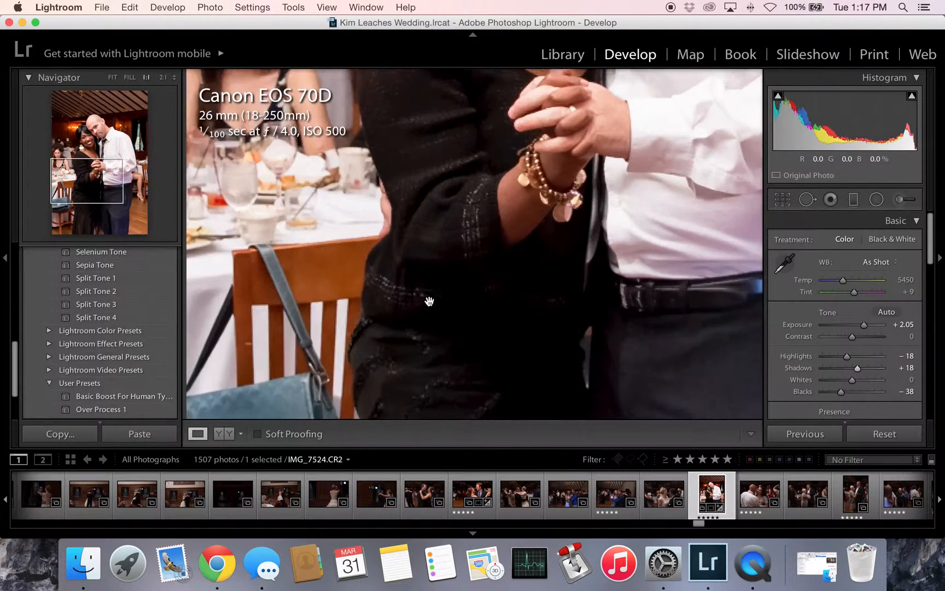
{"action": "left_click_drag", "start_coordinate": [445, 155], "coordinate": [397, 115]}
{"action": "left_click_drag", "start_coordinate": [515, 349], "coordinate": [477, 215]}
{"action": "left_click", "coordinate": [478, 220]}
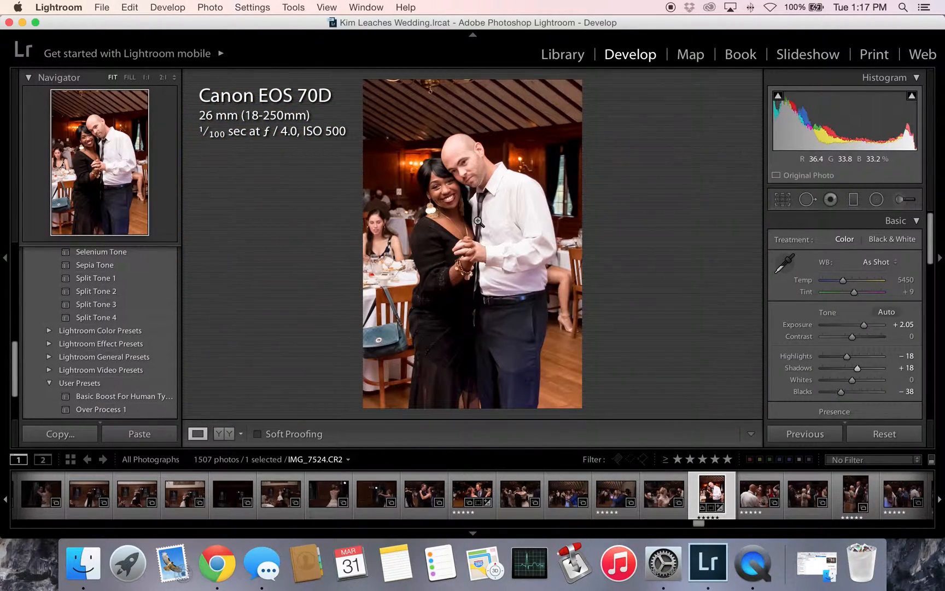